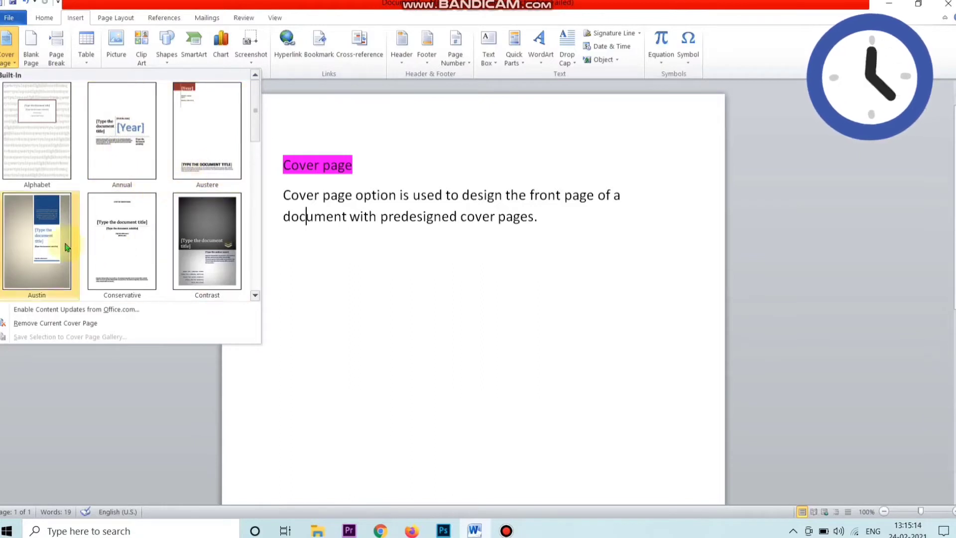
- Insert the built-in Contrast cover page at the front of the document
{"action": "left_click", "coordinate": [207, 229]}
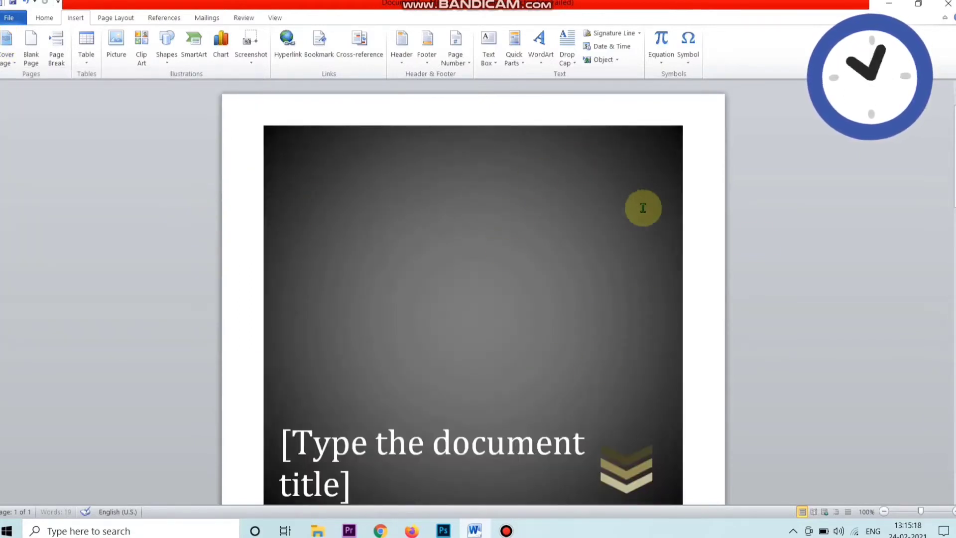
{"action": "scroll", "coordinate": [952, 468], "scroll_direction": "down", "scroll_amount": 5}
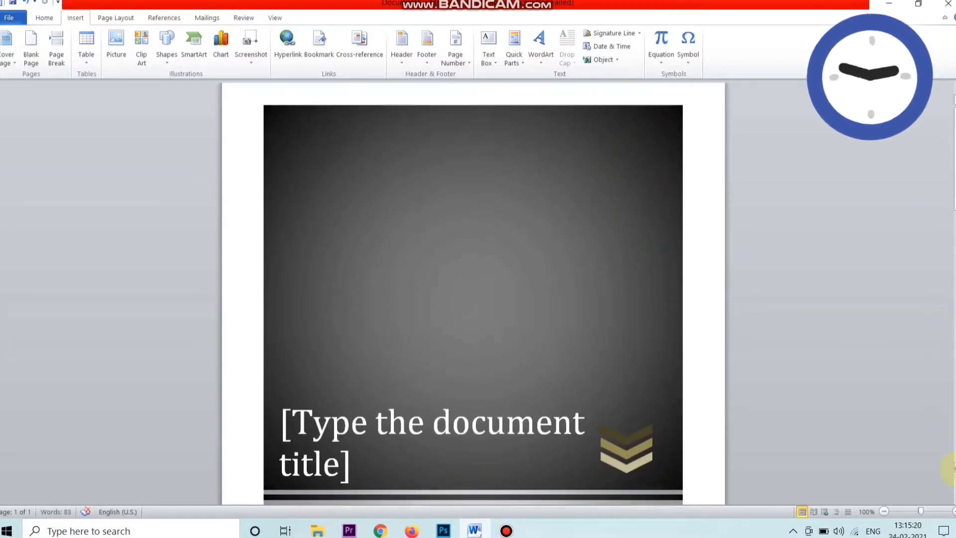
{"action": "scroll", "coordinate": [952, 468], "scroll_direction": "down", "scroll_amount": 1}
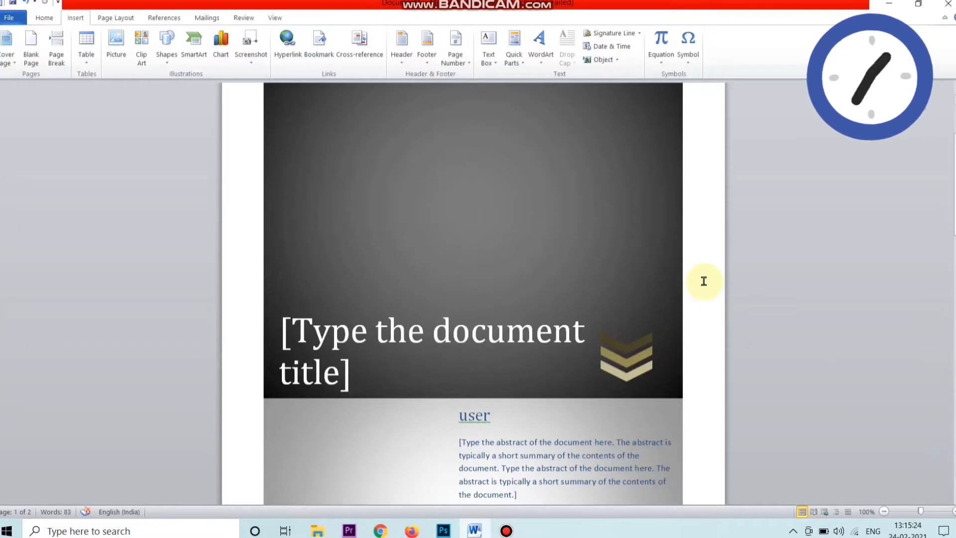
- Replace the cover page's document title placeholder with "Sample cover Page"
{"action": "left_click", "coordinate": [347, 330]}
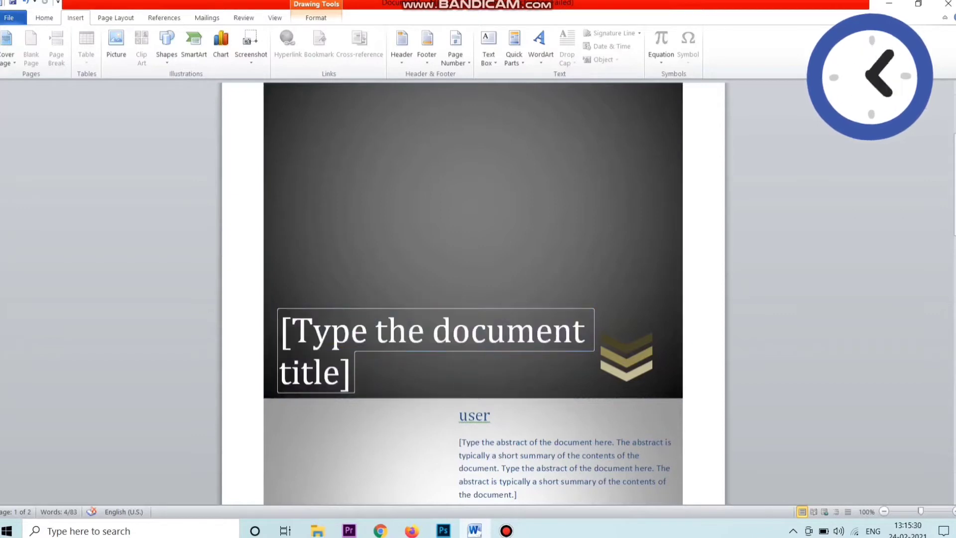
{"action": "type", "text": "Sam"}
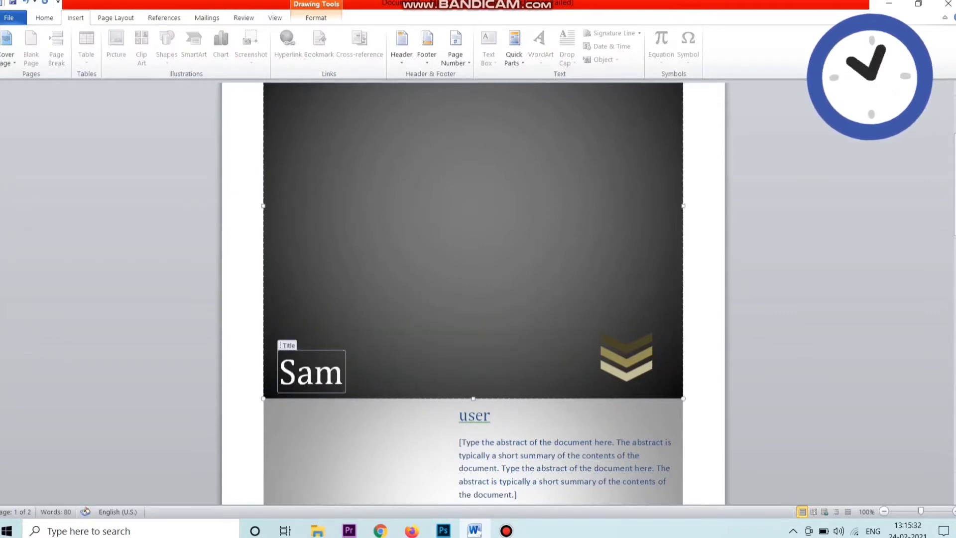
{"action": "type", "text": "ple"}
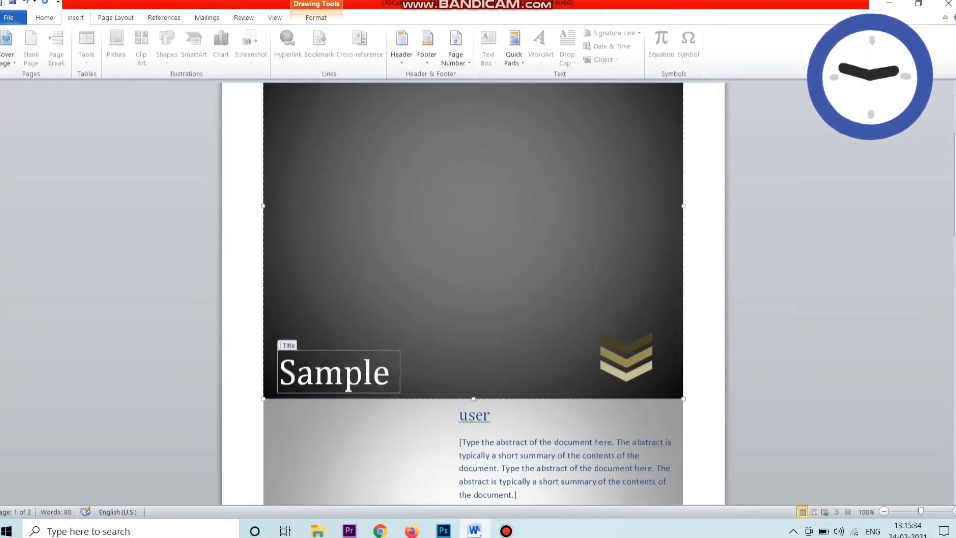
{"action": "type", "text": " cover "}
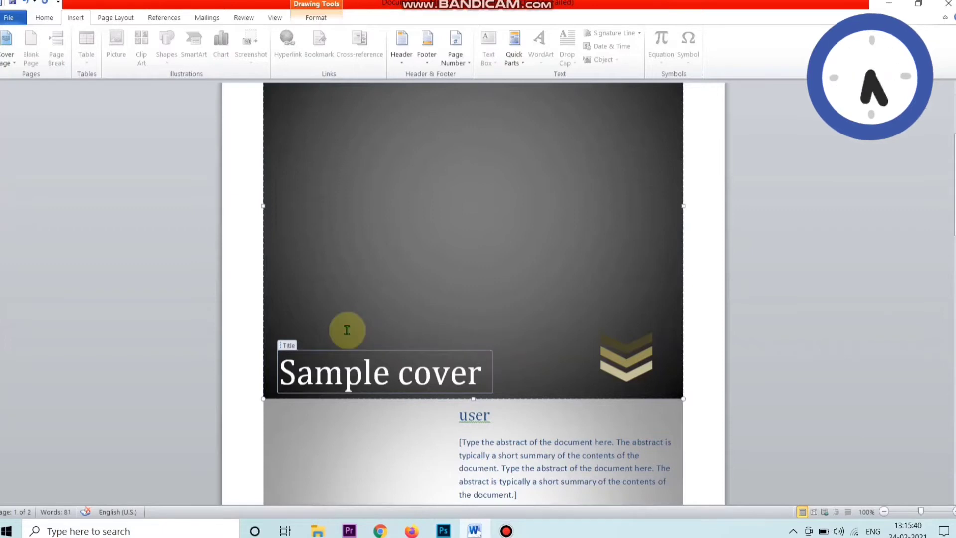
{"action": "type", "text": "Page"}
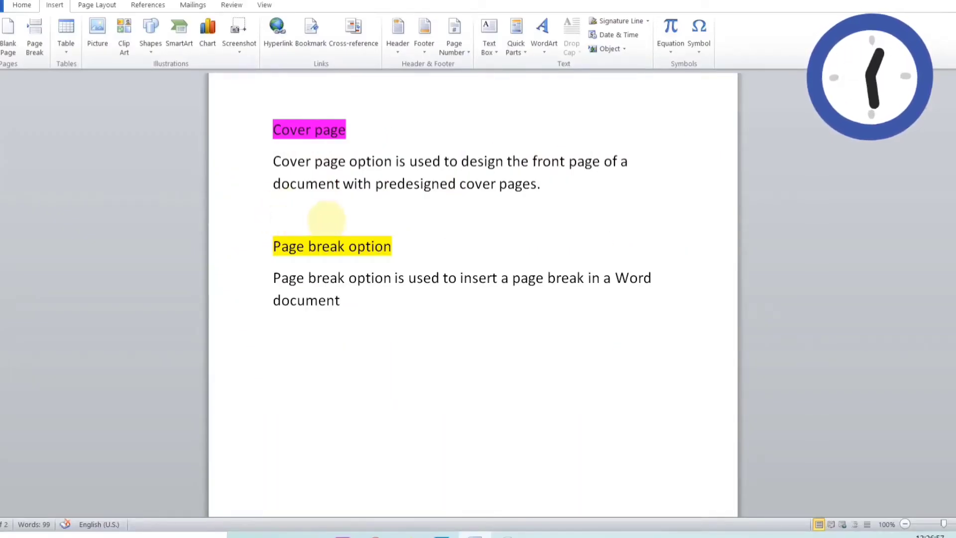
- Insert a page break on the blank line above the "Page break option" heading so that section starts on a new page
{"action": "left_click", "coordinate": [287, 222]}
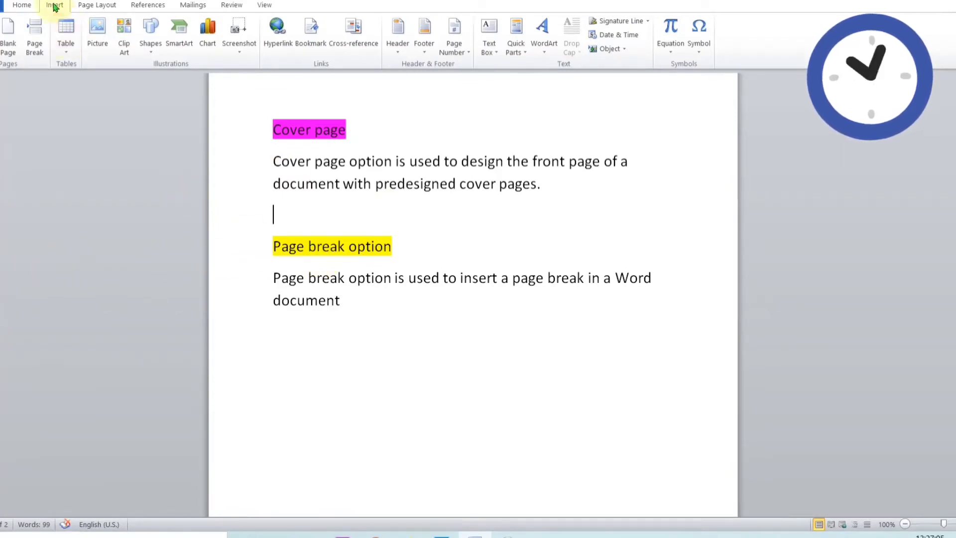
{"action": "left_click", "coordinate": [30, 50]}
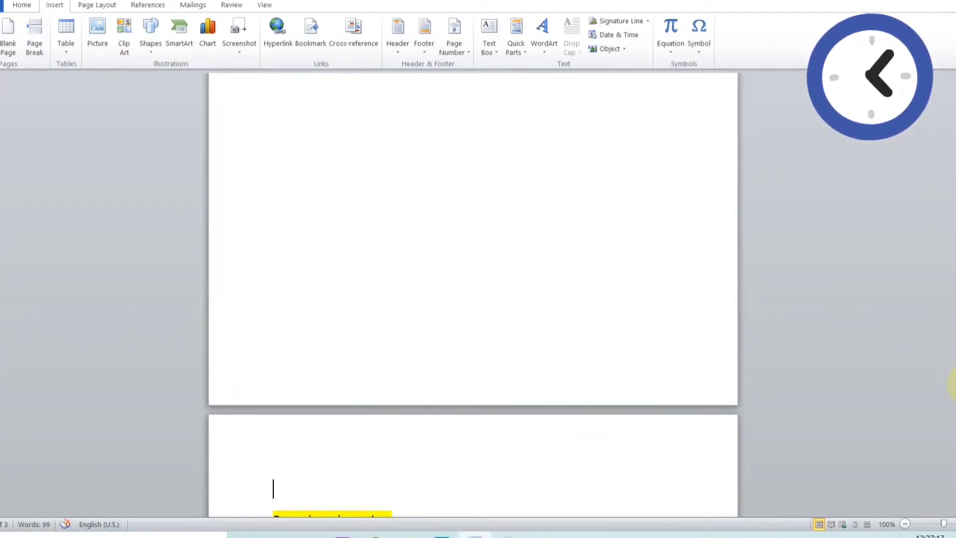
{"action": "scroll", "coordinate": [473, 293], "scroll_direction": "down", "scroll_amount": 2}
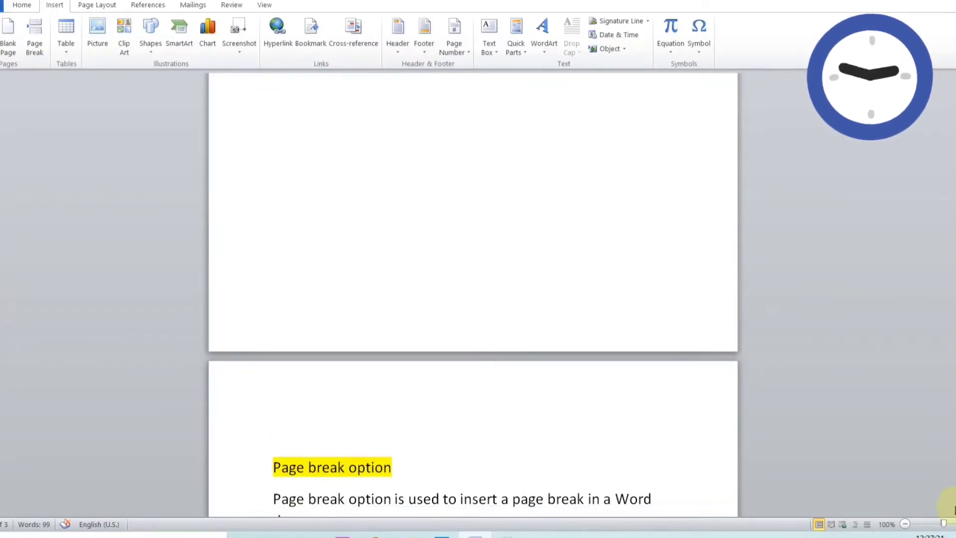
{"action": "left_click", "coordinate": [927, 528]}
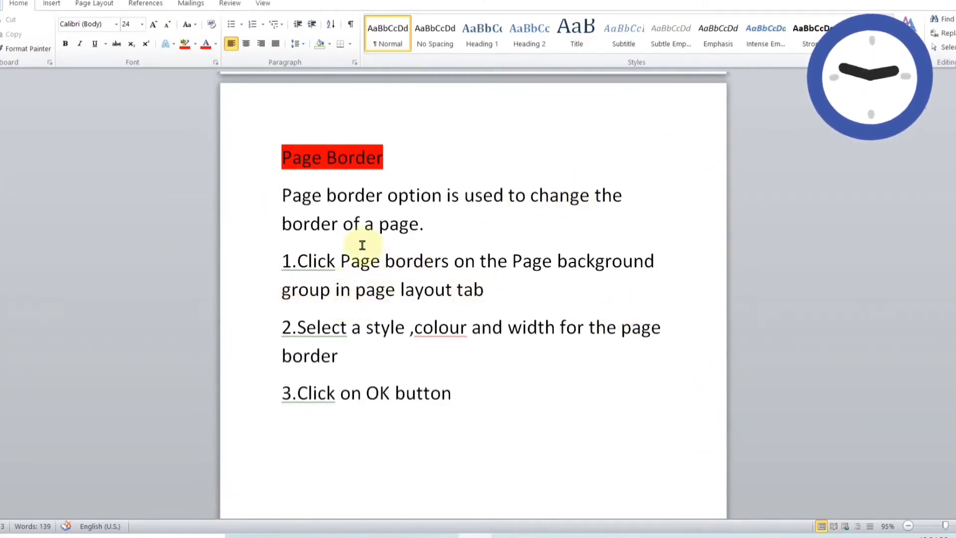
- Open the page border settings and move the dialog aside so the page text is less covered
{"action": "left_click", "coordinate": [108, 6]}
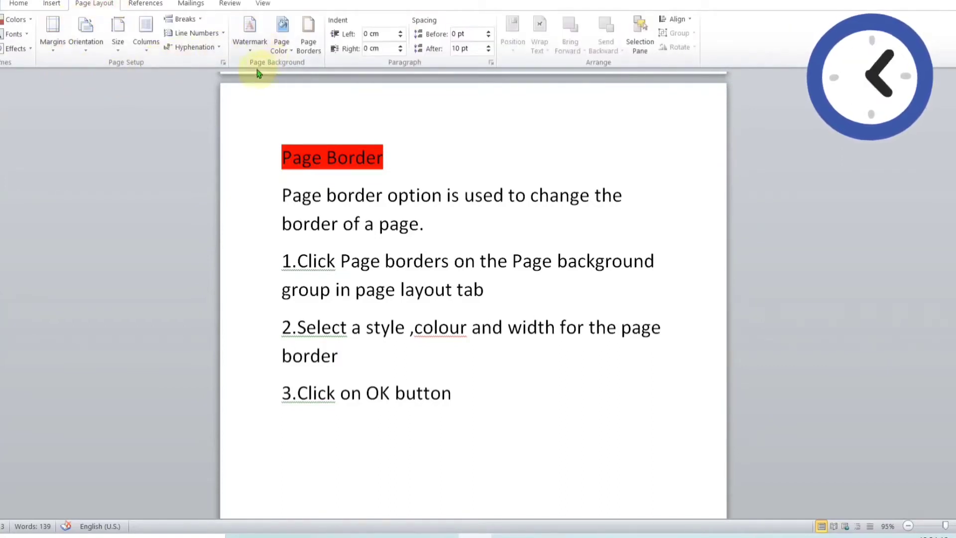
{"action": "left_click", "coordinate": [310, 49]}
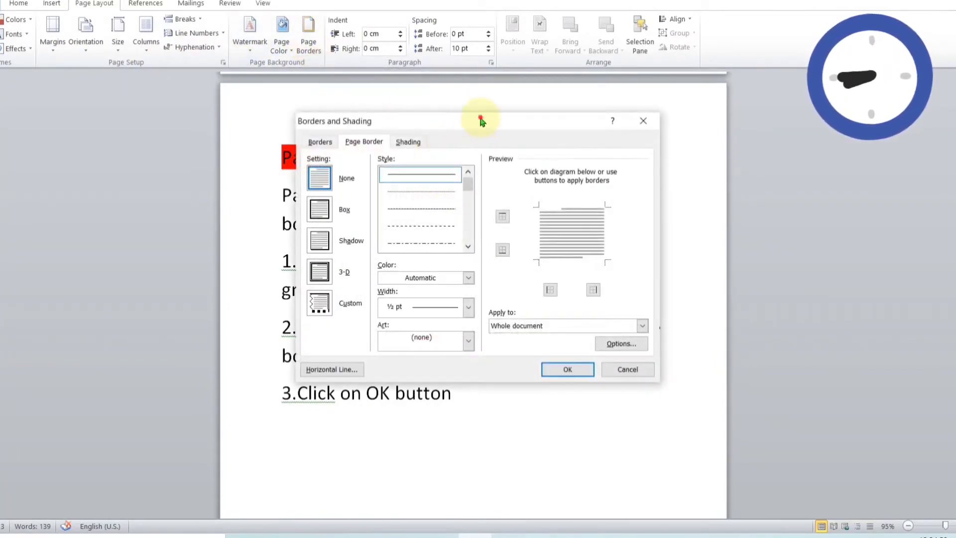
{"action": "mouse_move", "coordinate": [480, 120]}
{"action": "left_mouse_down"}
{"action": "mouse_move", "coordinate": [678, 115]}
{"action": "mouse_move", "coordinate": [766, 96]}
{"action": "mouse_move", "coordinate": [792, 117]}
{"action": "mouse_move", "coordinate": [735, 101]}
{"action": "left_mouse_up"}
- Choose the Custom page border setting with a red line 4 ½ pt wide
{"action": "left_click", "coordinate": [577, 169]}
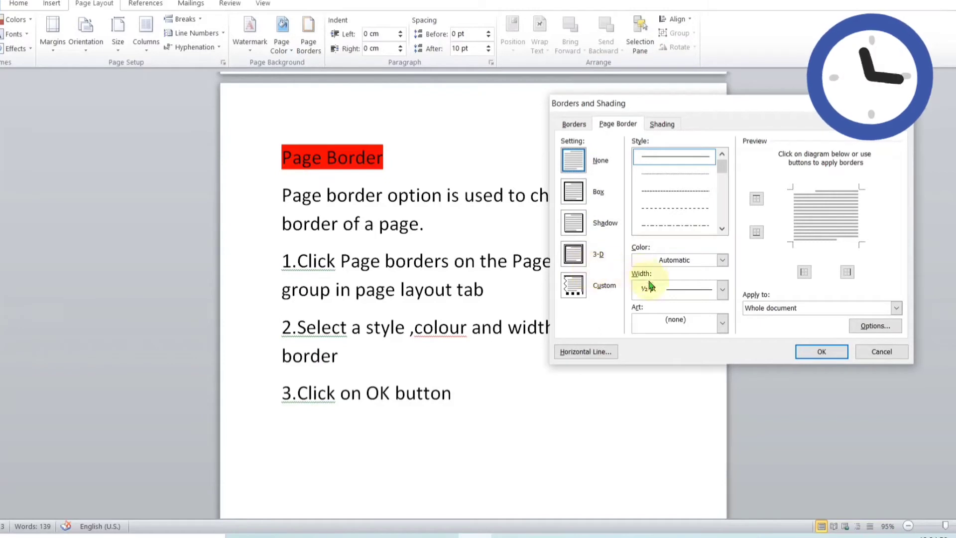
{"action": "left_click", "coordinate": [575, 285]}
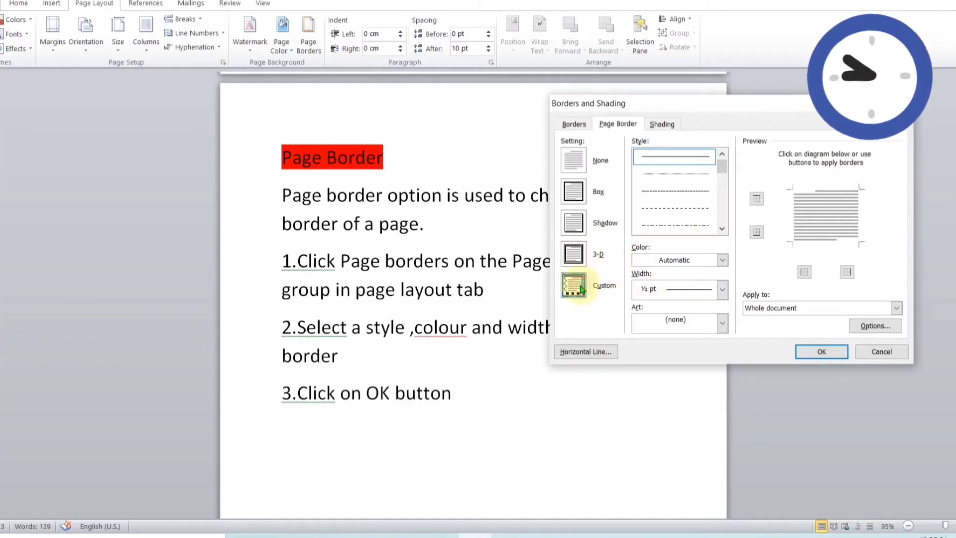
{"action": "left_click", "coordinate": [722, 260]}
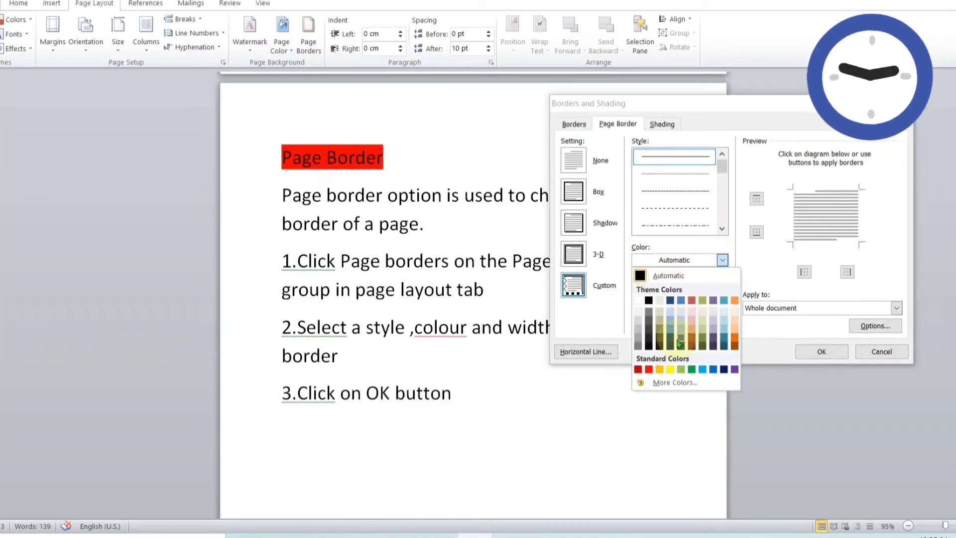
{"action": "left_click", "coordinate": [649, 369]}
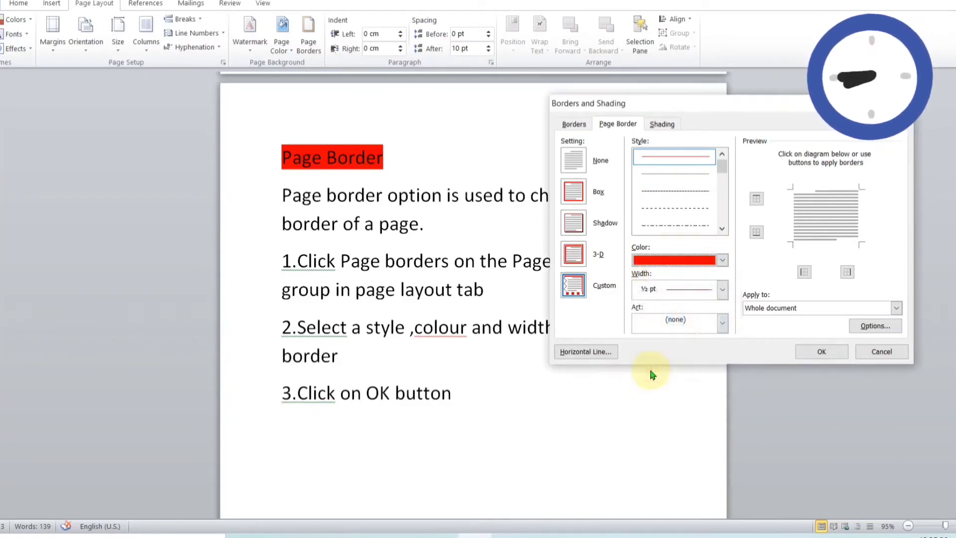
{"action": "left_click", "coordinate": [722, 290]}
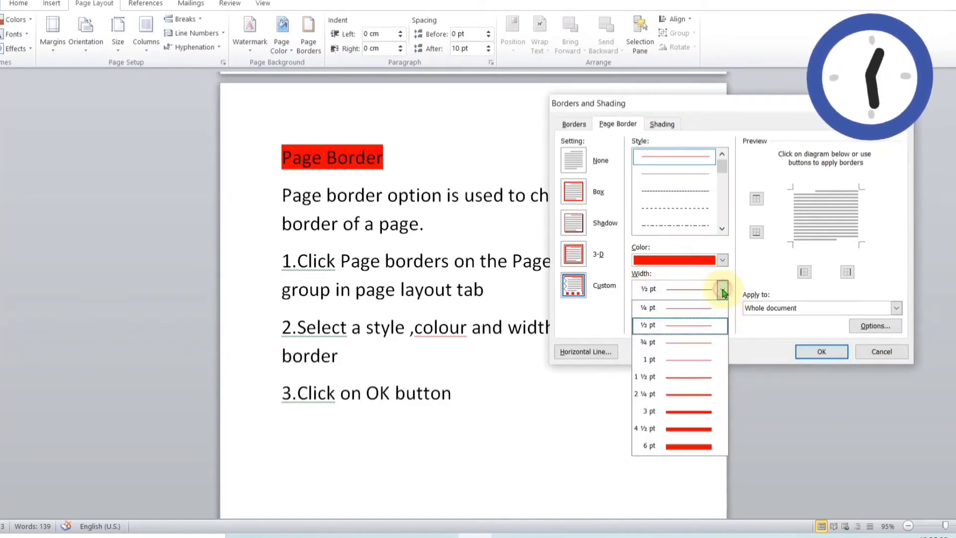
{"action": "left_click", "coordinate": [694, 434]}
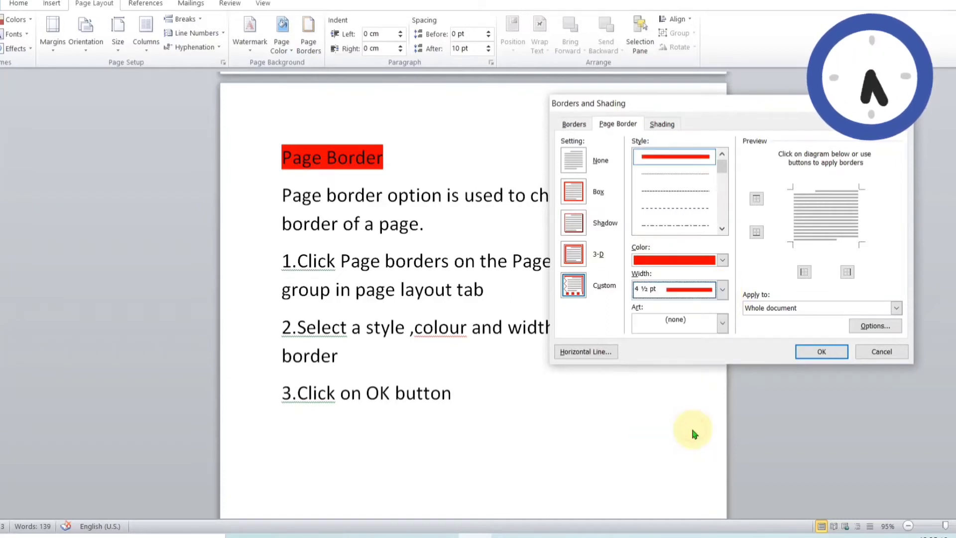
- Apply the green tree art as the page border for the whole document
{"action": "left_click", "coordinate": [721, 324]}
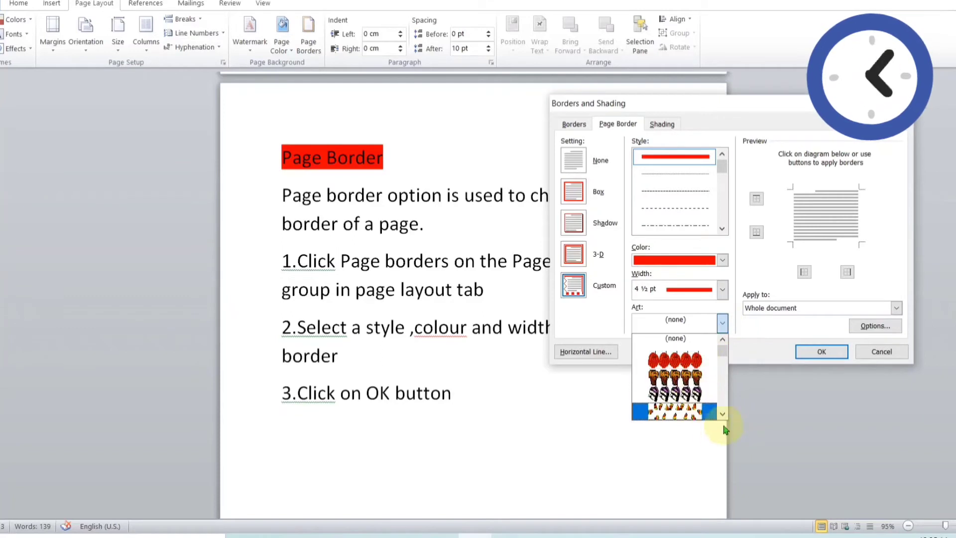
{"action": "left_click", "coordinate": [721, 414]}
{"action": "left_click", "coordinate": [721, 414]}
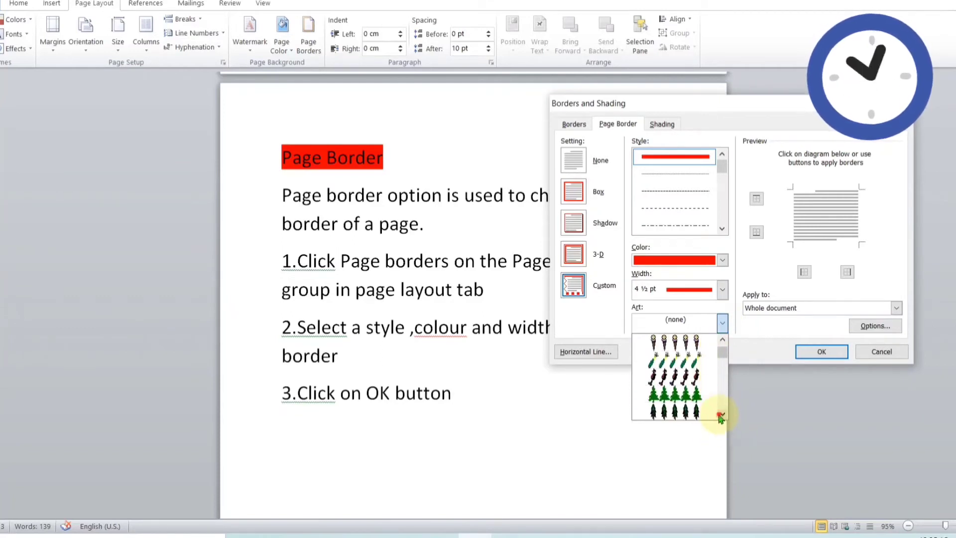
{"action": "left_click", "coordinate": [720, 415]}
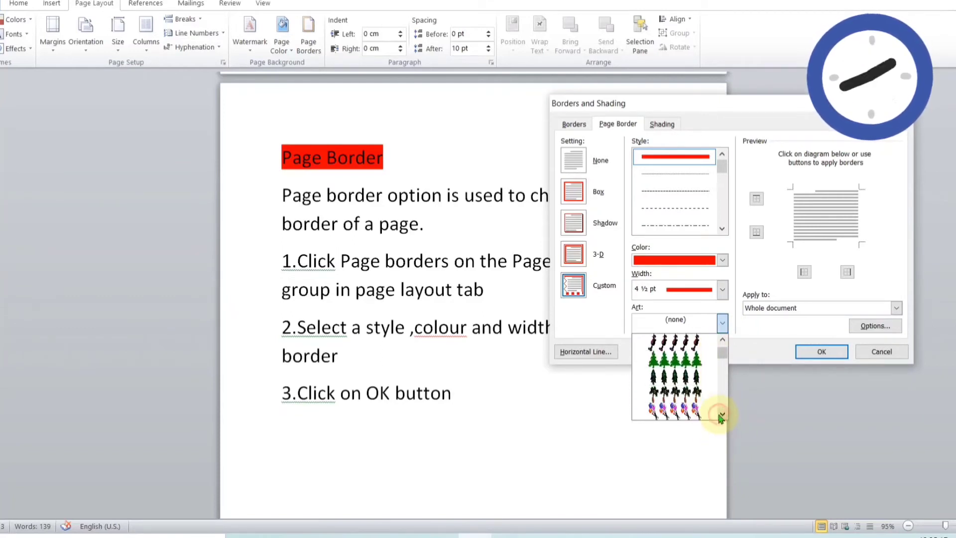
{"action": "left_click", "coordinate": [686, 357]}
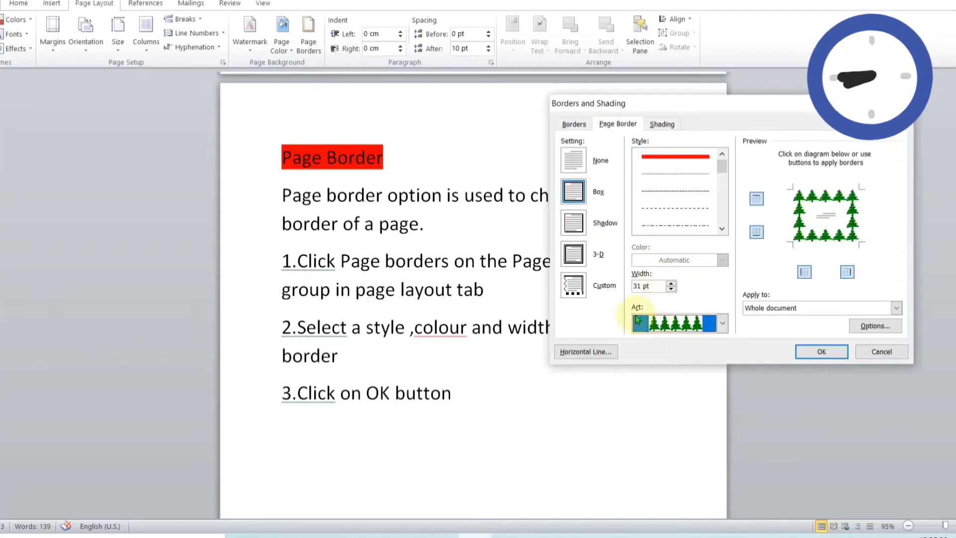
{"action": "left_click", "coordinate": [819, 352]}
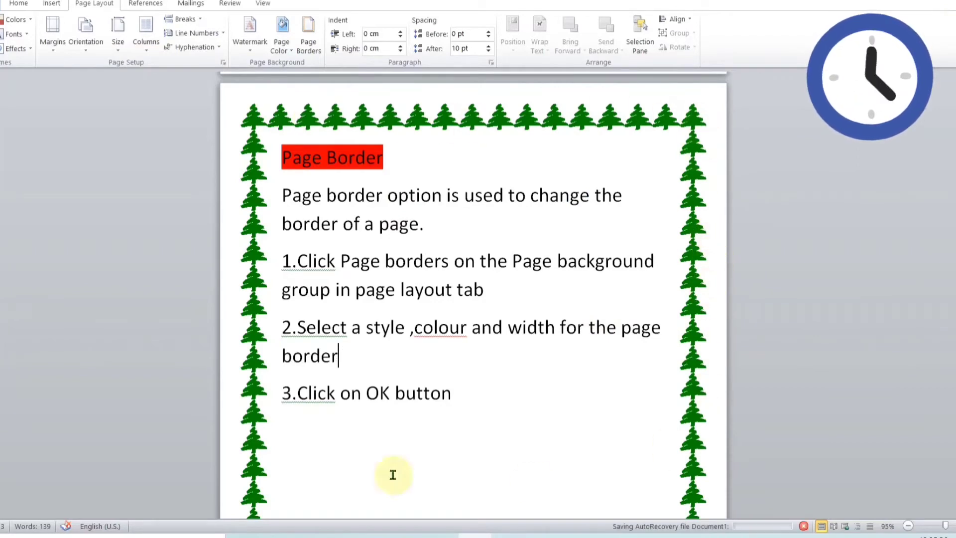
{"action": "left_click", "coordinate": [927, 527]}
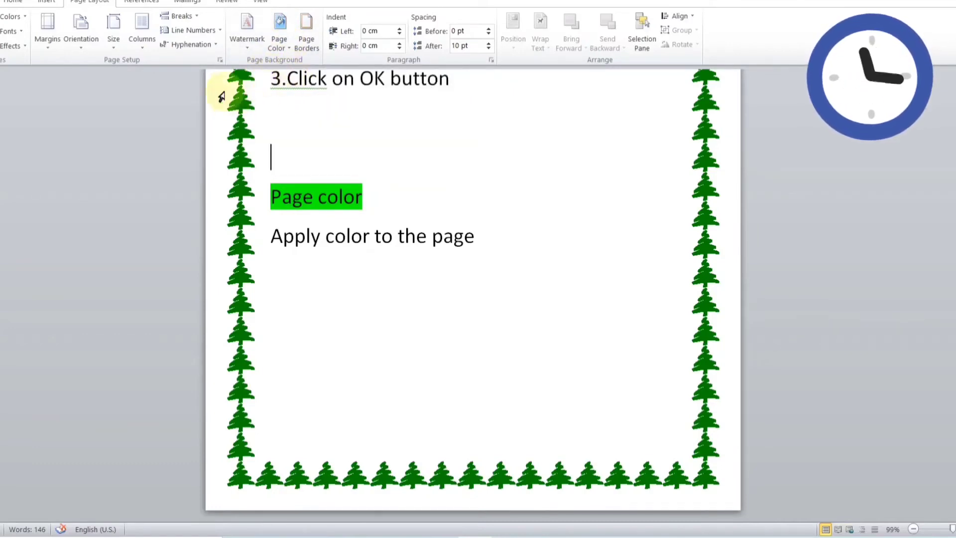
- Set the page color to the standard orange
{"action": "left_click", "coordinate": [290, 49]}
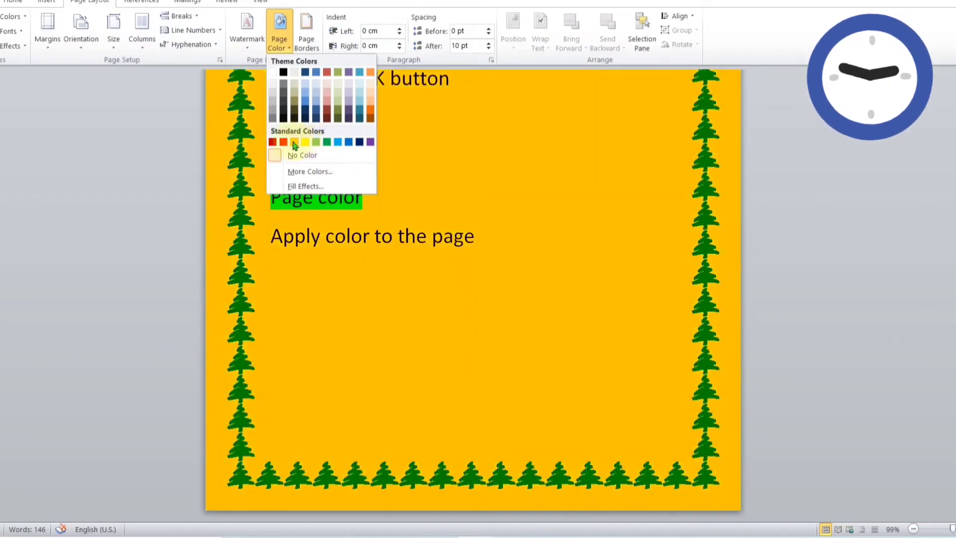
{"action": "left_click", "coordinate": [293, 142]}
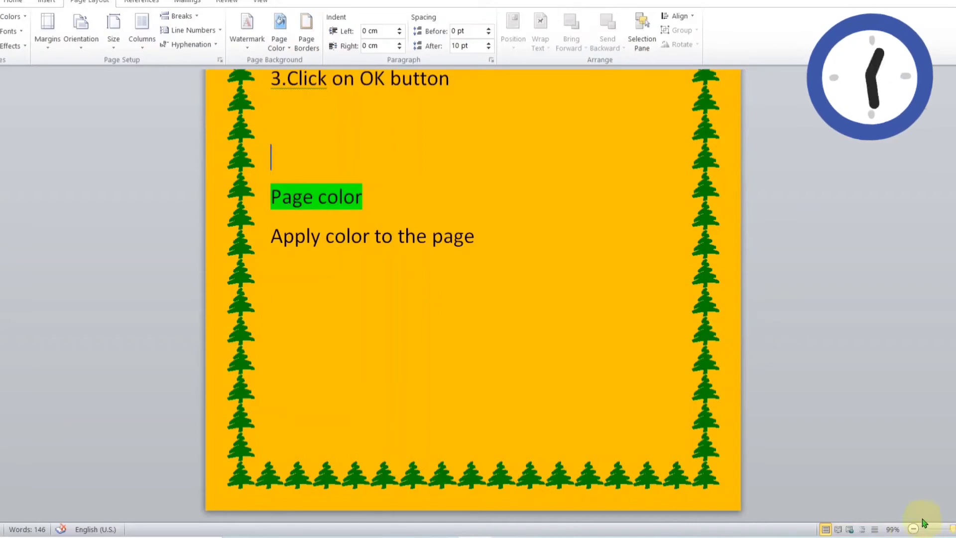
{"action": "left_click", "coordinate": [944, 529]}
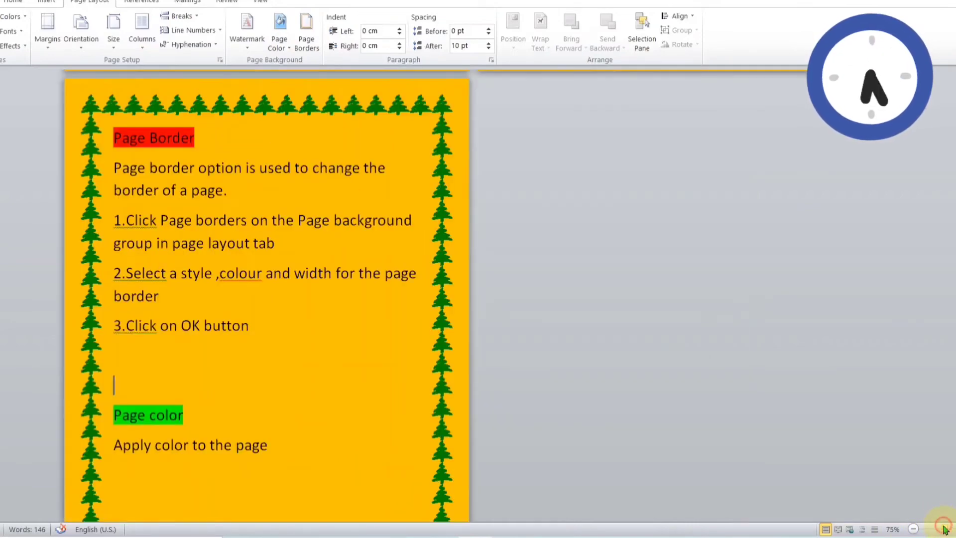
{"action": "left_click", "coordinate": [935, 531]}
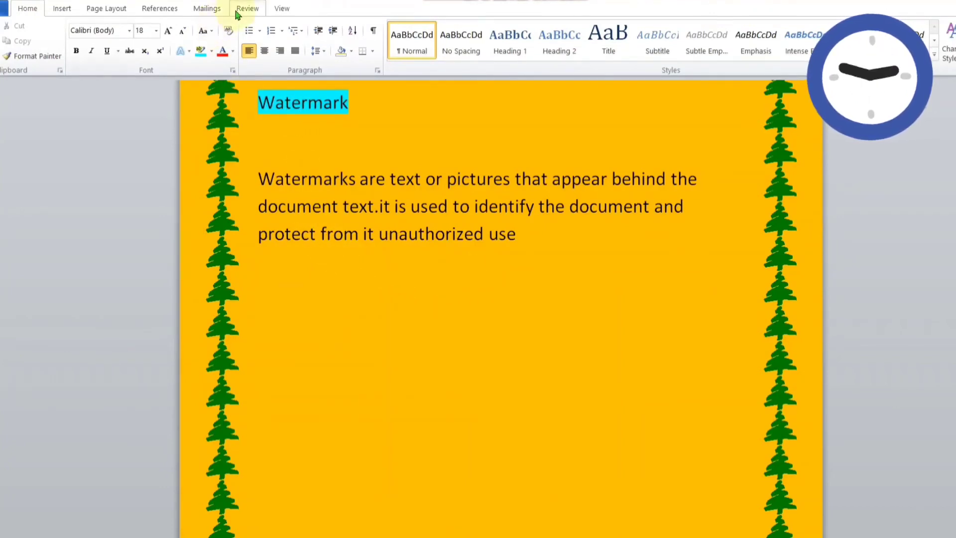
- Add the built-in DO NOT COPY 1 watermark to the document
{"action": "left_click", "coordinate": [105, 11]}
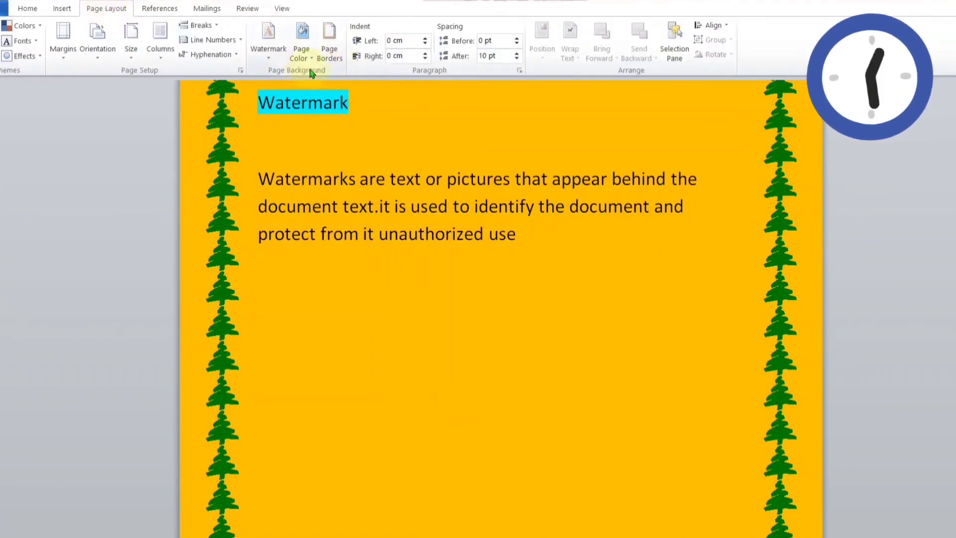
{"action": "left_click", "coordinate": [271, 62]}
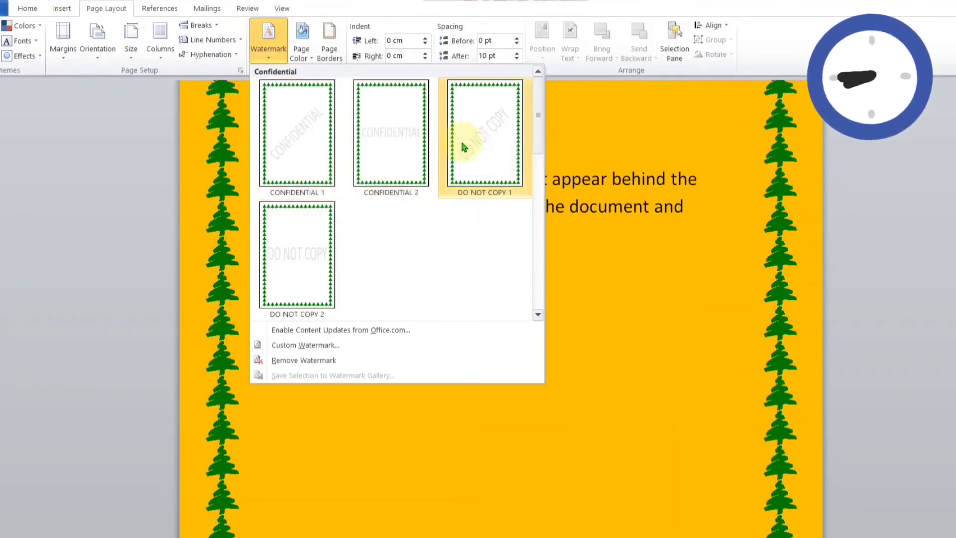
{"action": "left_click", "coordinate": [467, 157]}
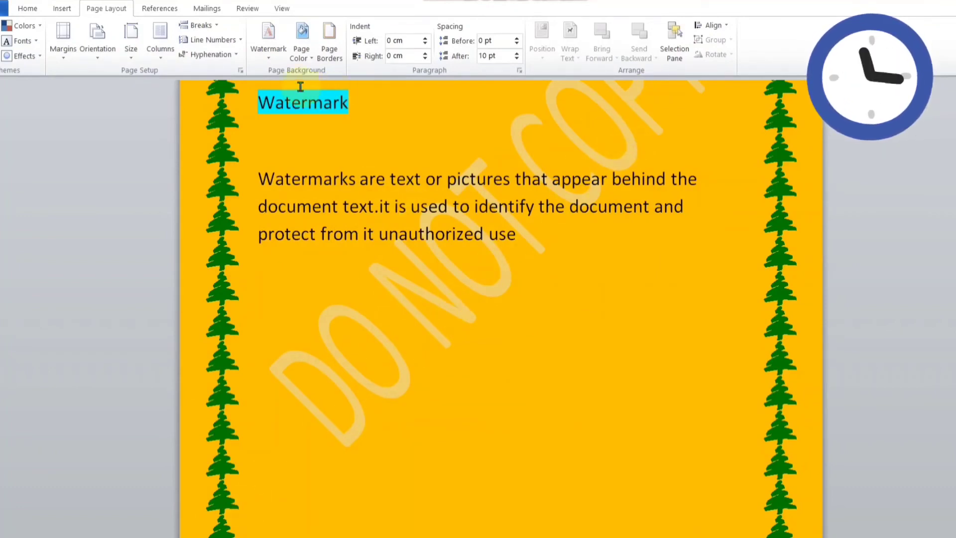
- Change the watermark to a custom text watermark reading "Ke Carmel", keeping the diagonal layout
{"action": "left_click", "coordinate": [267, 58]}
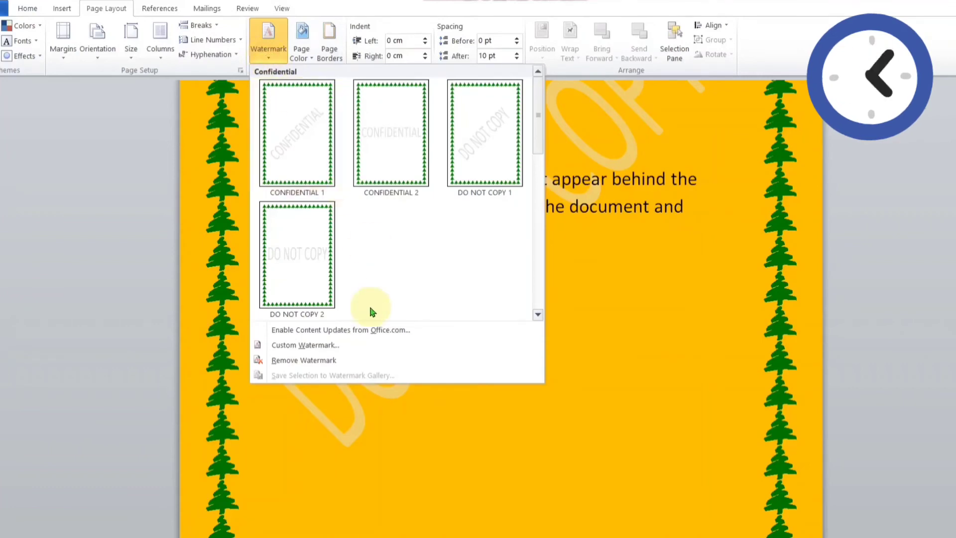
{"action": "left_click", "coordinate": [321, 346]}
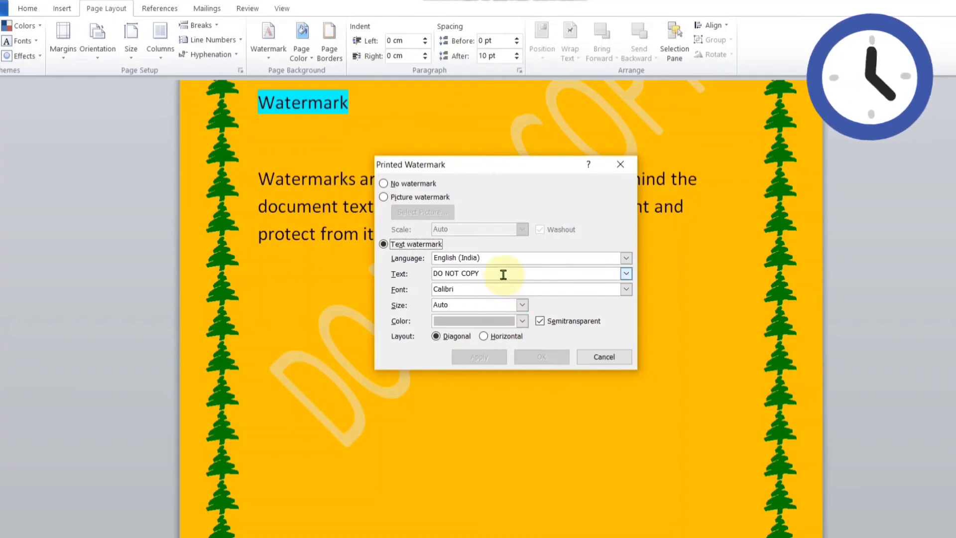
{"action": "left_click", "coordinate": [503, 275]}
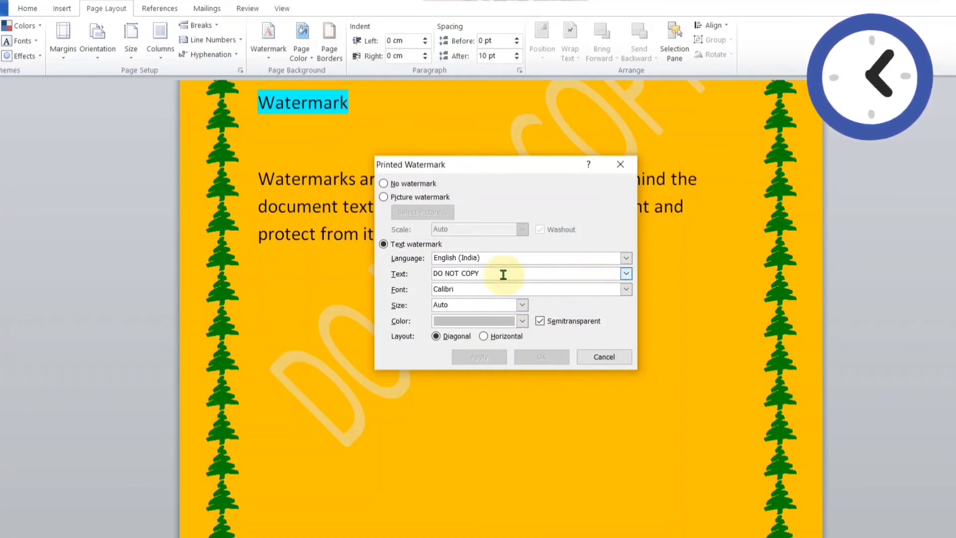
{"action": "key", "text": "BackSpace"}
{"action": "key", "text": "BackSpace"}
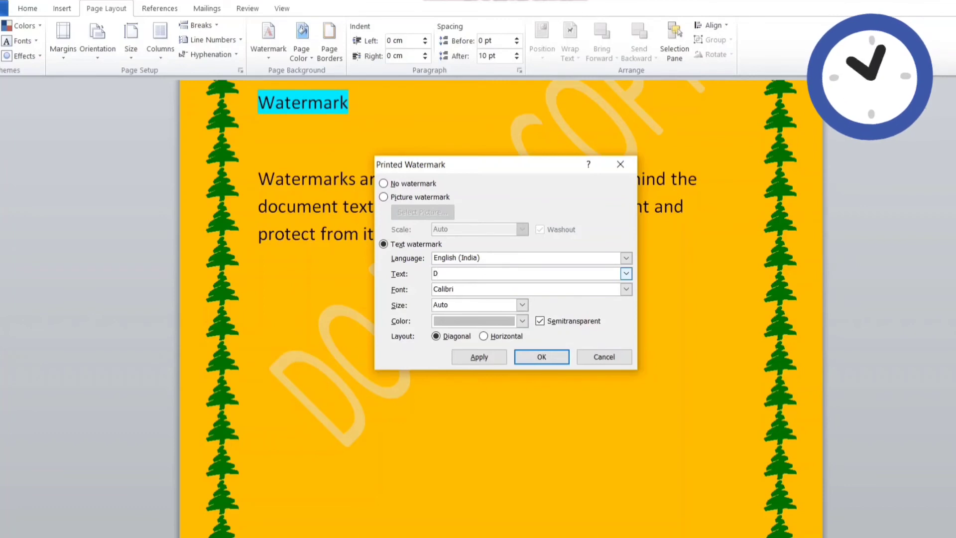
{"action": "key", "text": "BackSpace"}
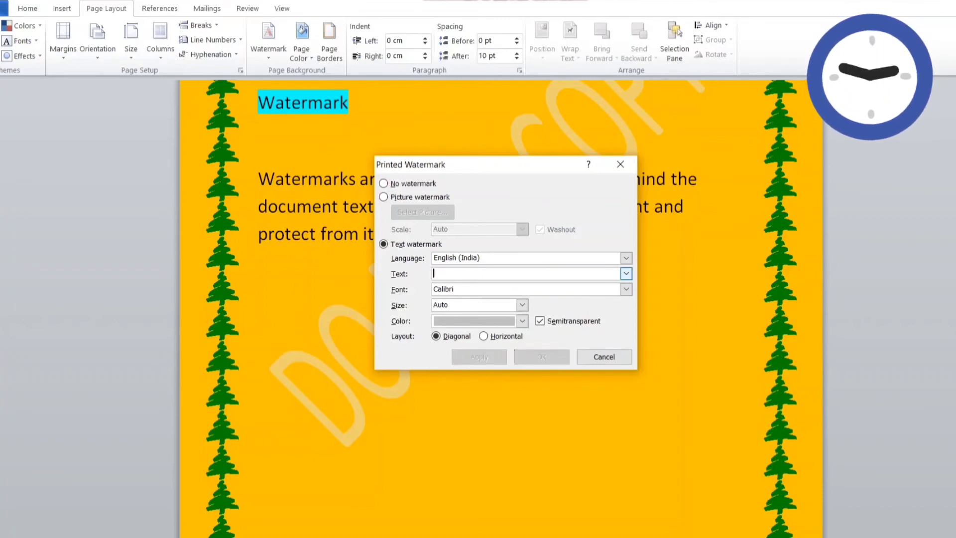
{"action": "type", "text": "Ke"}
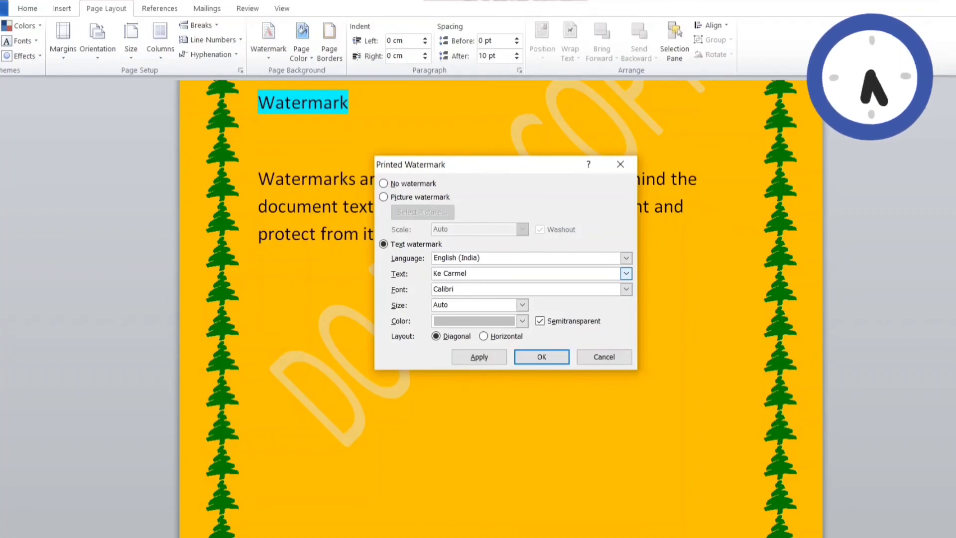
{"action": "type", "text": "Carmel"}
{"action": "left_click", "coordinate": [542, 357]}
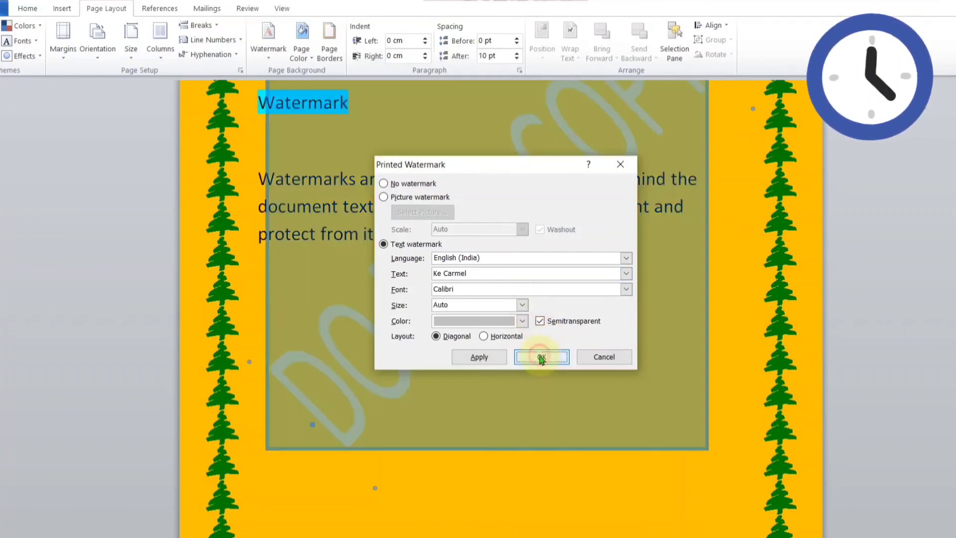